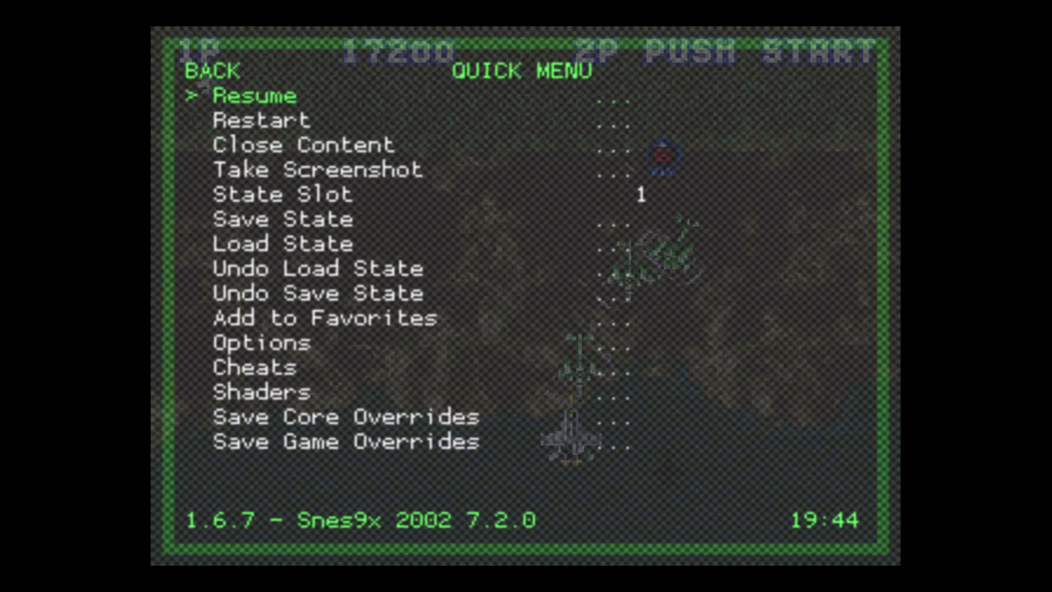
Step: Go from the Quick Menu to Main Menu, then Settings, then the Input settings page
{"action": "key", "text": "Down"}
{"action": "key", "text": "Down"}
{"action": "key", "text": "Down"}
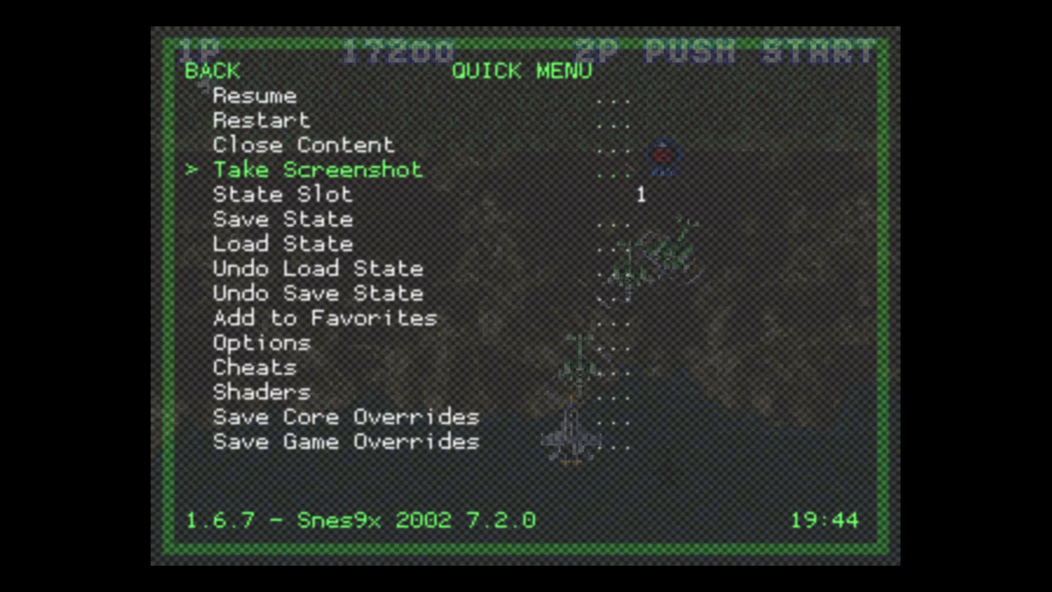
{"action": "key", "text": "BackSpace"}
{"action": "key", "text": "Down"}
{"action": "key", "text": "Down"}
{"action": "key", "text": "Down"}
{"action": "key", "text": "Down"}
{"action": "key", "text": "Down"}
{"action": "key", "text": "Down"}
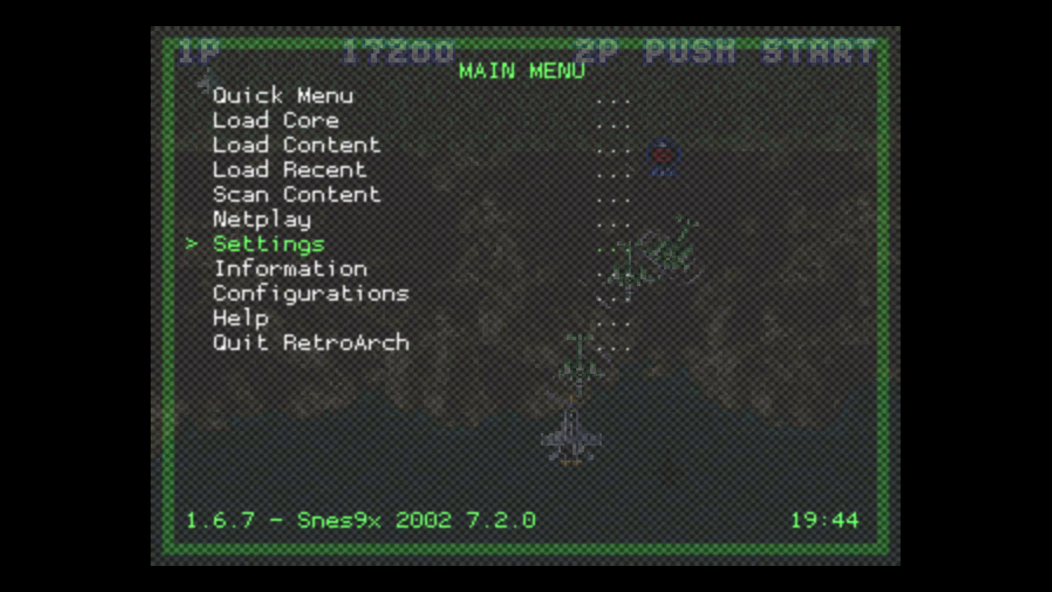
{"action": "key", "text": "Return"}
{"action": "key", "text": "Down"}
{"action": "key", "text": "Down"}
{"action": "key", "text": "Down"}
{"action": "key", "text": "Return"}
{"action": "key", "text": "Down"}
{"action": "key", "text": "Down"}
{"action": "key", "text": "Down"}
{"action": "key", "text": "Down"}
{"action": "key", "text": "Down"}
{"action": "key", "text": "Down"}
{"action": "key", "text": "Down"}
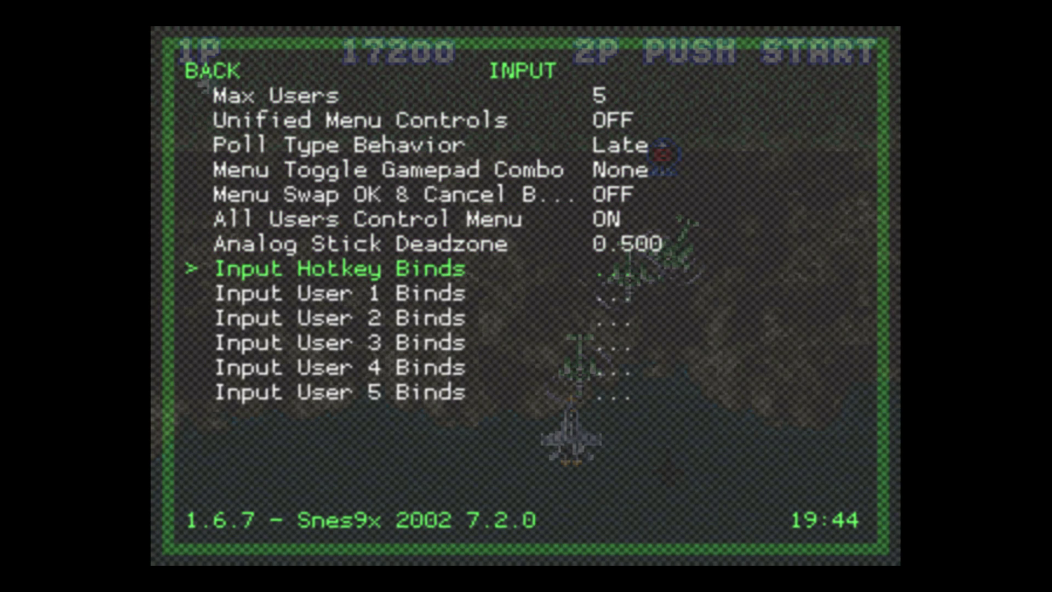
Step: In Input Hotkey Binds, assign key r to the Rewind hotkey
{"action": "key", "text": "Return"}
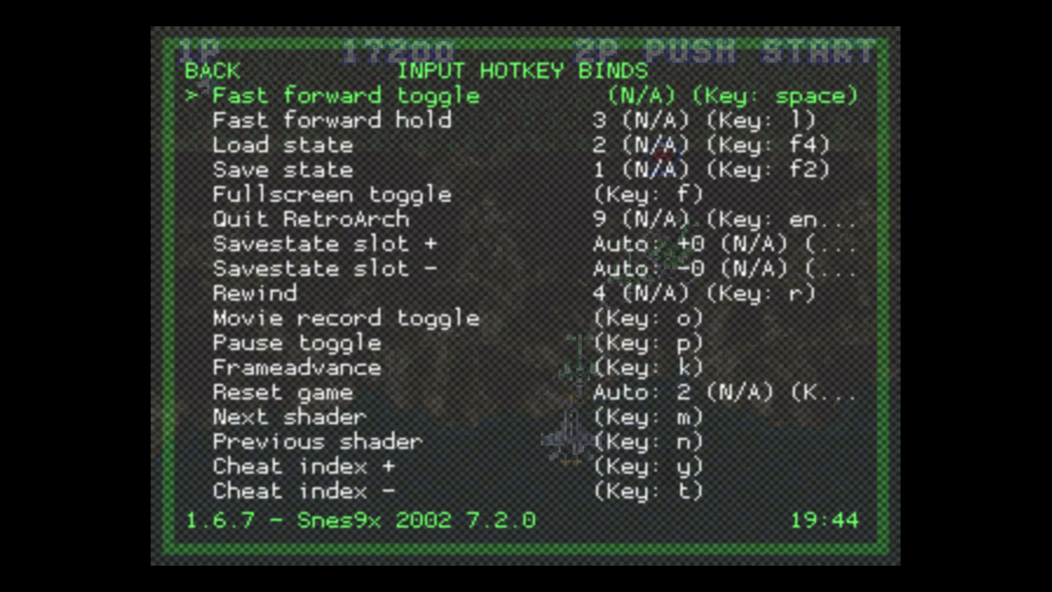
{"action": "key", "text": "Down"}
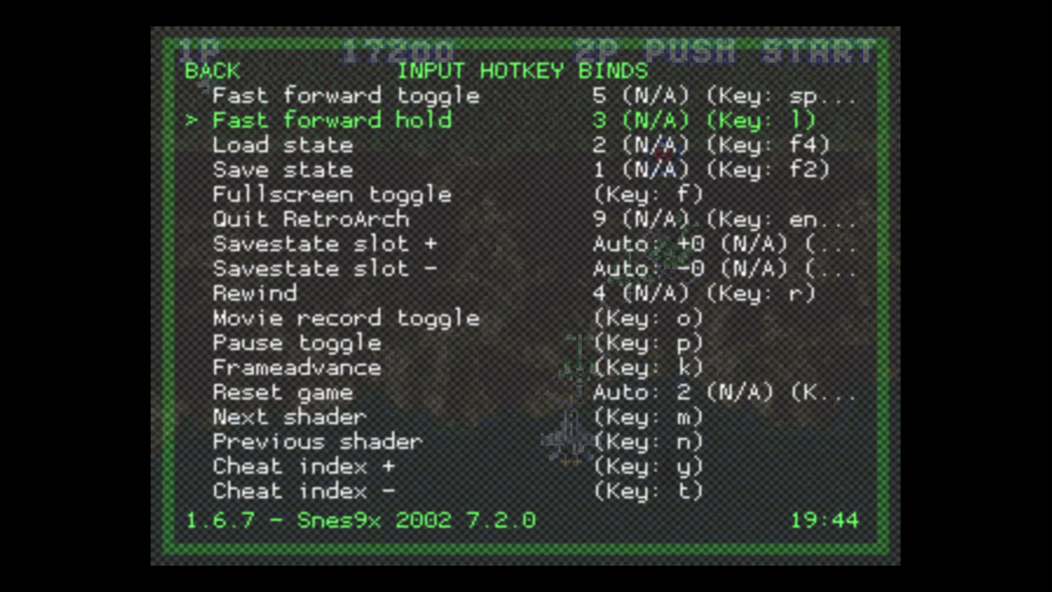
{"action": "key", "text": "Up"}
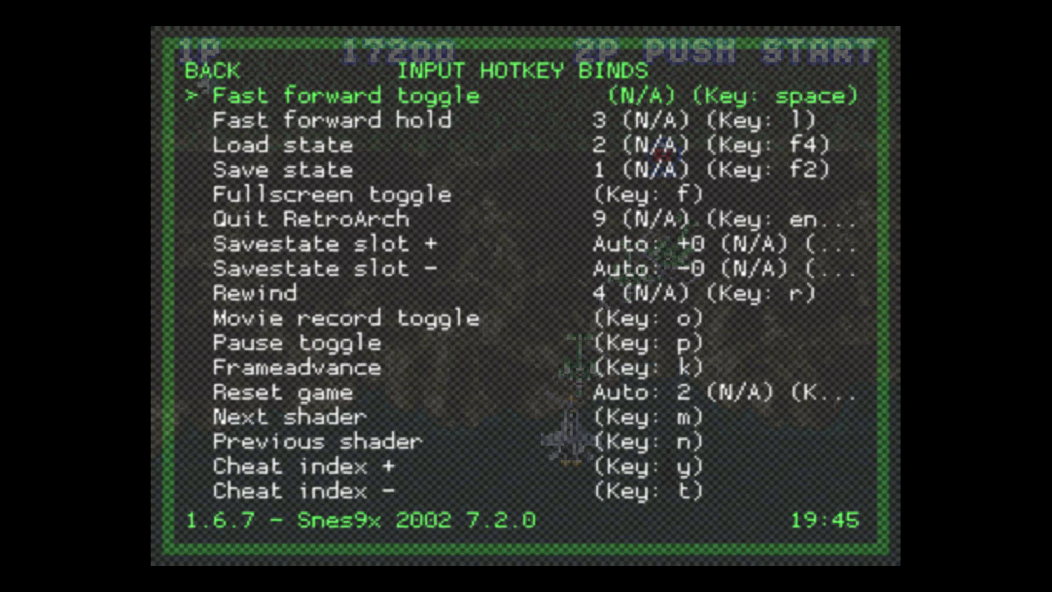
{"action": "key", "text": "Down"}
{"action": "key", "text": "Down"}
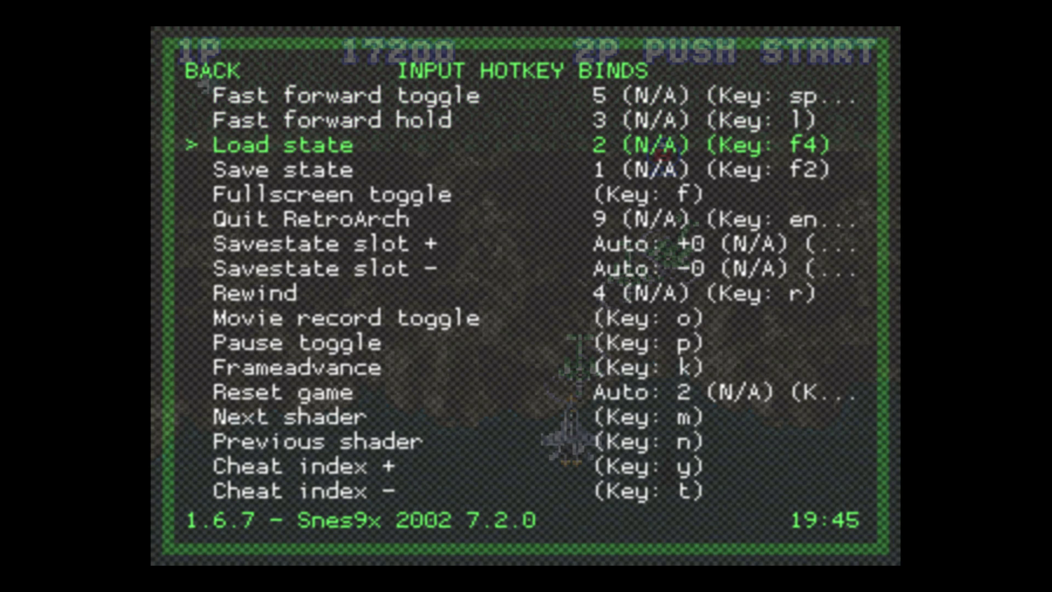
{"action": "key", "text": "Down"}
{"action": "key", "text": "Down"}
{"action": "key", "text": "Down"}
{"action": "key", "text": "Down"}
{"action": "key", "text": "Down"}
{"action": "key", "text": "Down"}
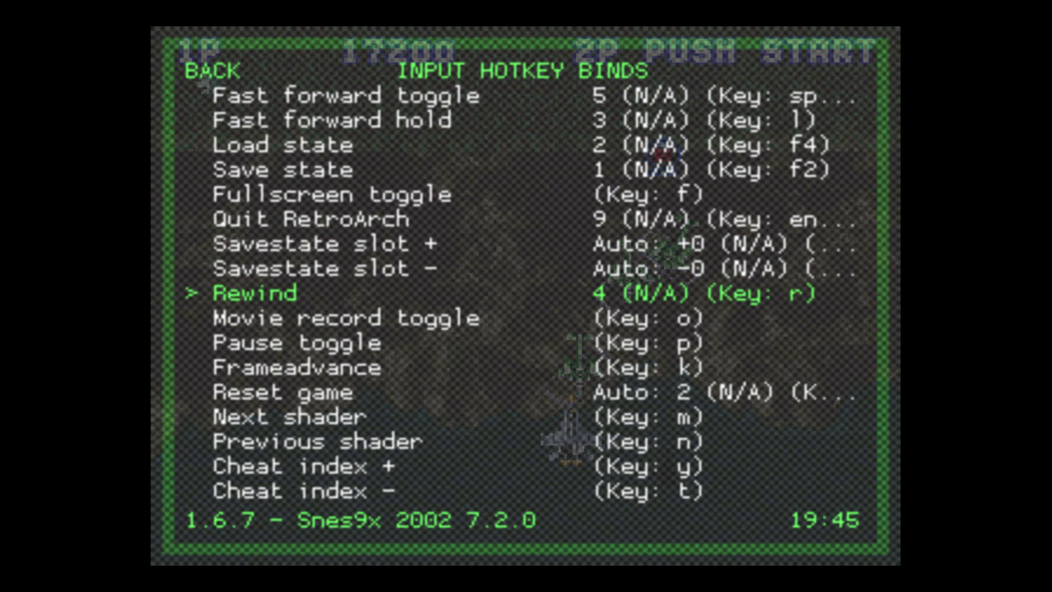
{"action": "key", "text": "Up"}
{"action": "key", "text": "Down"}
{"action": "key", "text": "Return"}
{"action": "key", "text": "Down"}
{"action": "key", "text": "Down"}
{"action": "key", "text": "Down"}
{"action": "key", "text": "Down"}
{"action": "key", "text": "Down"}
{"action": "key", "text": "Down"}
{"action": "key", "text": "Down"}
{"action": "key", "text": "Down"}
{"action": "key", "text": "Down"}
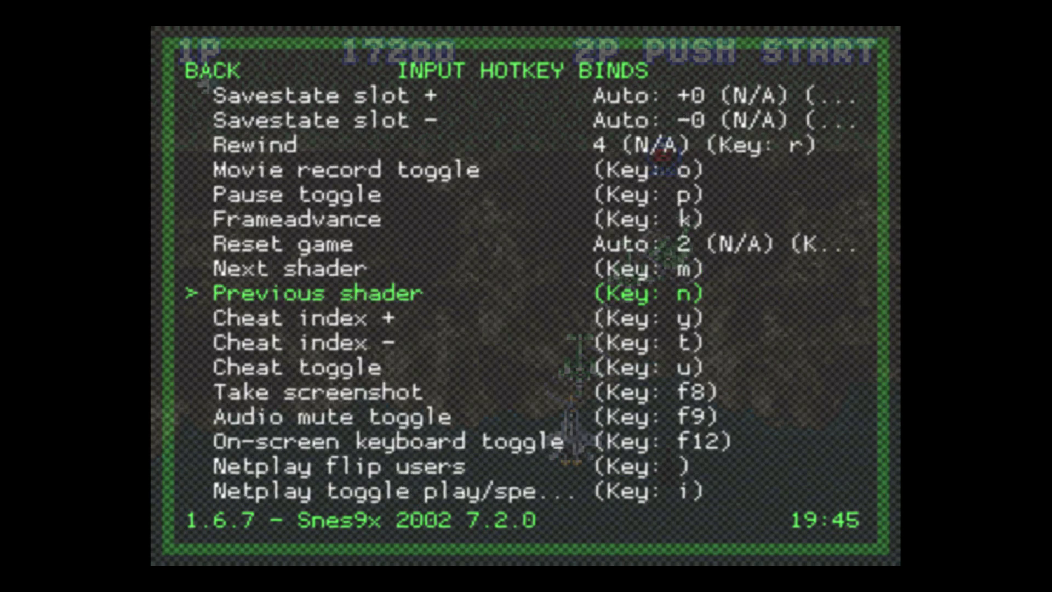
{"action": "key", "text": "Down"}
{"action": "key", "text": "Down"}
{"action": "key", "text": "Down"}
{"action": "key", "text": "Down"}
{"action": "key", "text": "Down"}
{"action": "key", "text": "Down"}
{"action": "key", "text": "Down"}
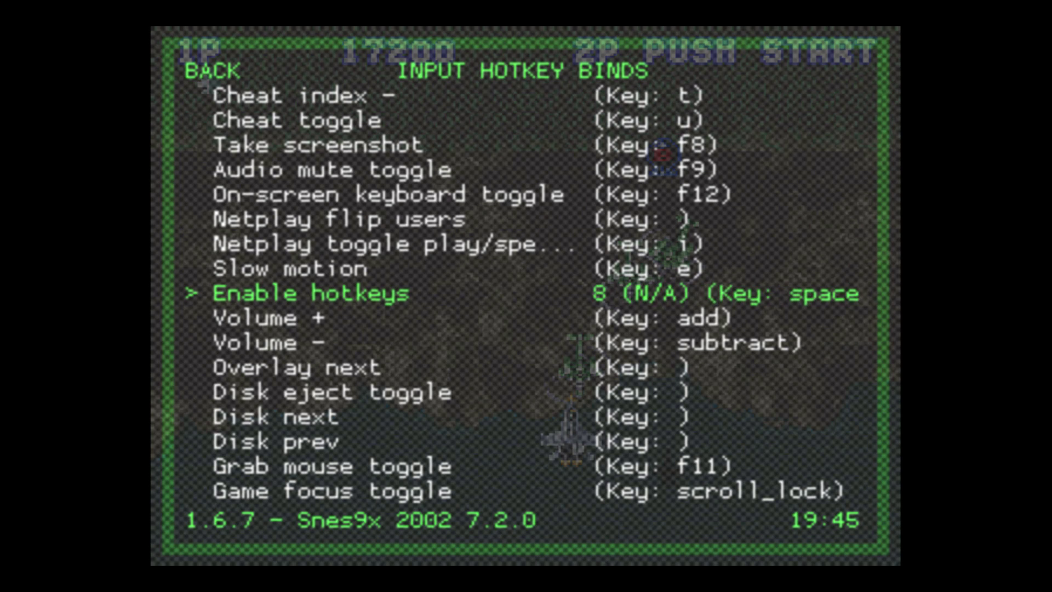
{"action": "key", "text": "Return"}
{"action": "key", "text": "space"}
{"action": "key", "text": "Down"}
{"action": "key", "text": "Down"}
{"action": "key", "text": "Down"}
{"action": "key", "text": "Down"}
{"action": "key", "text": "Up"}
{"action": "key", "text": "Up"}
{"action": "key", "text": "Up"}
{"action": "key", "text": "Up"}
{"action": "key", "text": "Up"}
{"action": "key", "text": "Up"}
{"action": "key", "text": "Up"}
{"action": "key", "text": "Up"}
{"action": "key", "text": "Up"}
{"action": "key", "text": "Up"}
{"action": "key", "text": "Up"}
{"action": "key", "text": "Up"}
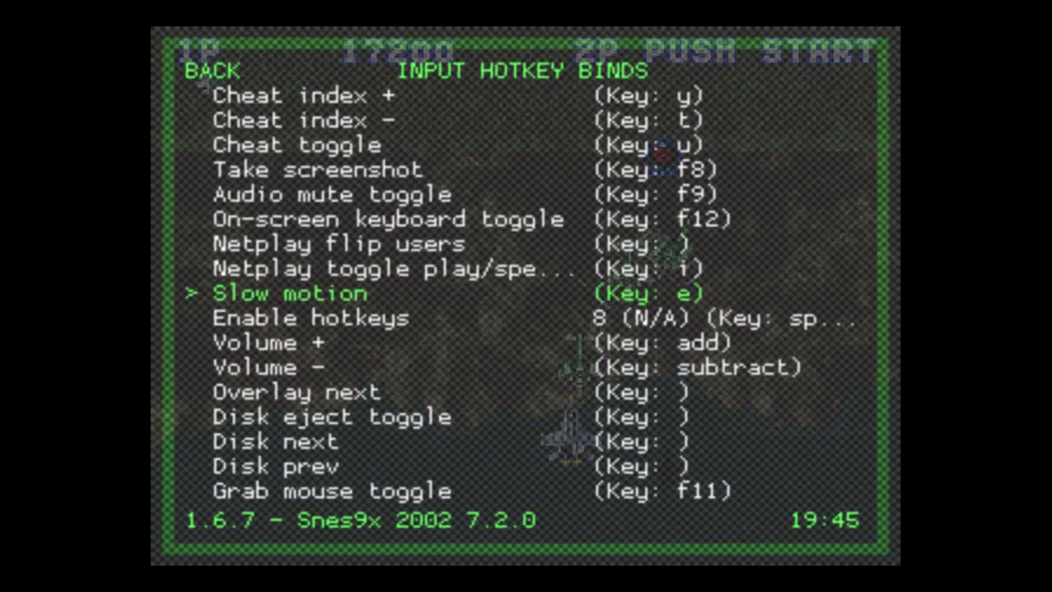
{"action": "key", "text": "Up"}
{"action": "key", "text": "Up"}
{"action": "key", "text": "Up"}
{"action": "key", "text": "Up"}
{"action": "key", "text": "Up"}
{"action": "key", "text": "Up"}
{"action": "key", "text": "Up"}
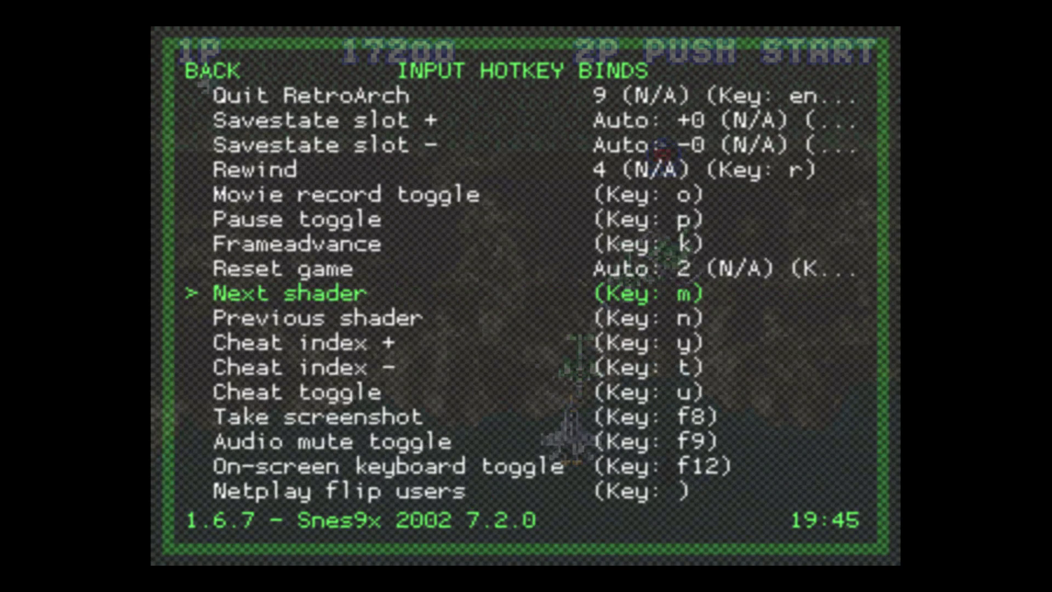
{"action": "key", "text": "Up"}
{"action": "key", "text": "Up"}
{"action": "key", "text": "Up"}
{"action": "key", "text": "Up"}
{"action": "key", "text": "Up"}
{"action": "key", "text": "Up"}
{"action": "key", "text": "Up"}
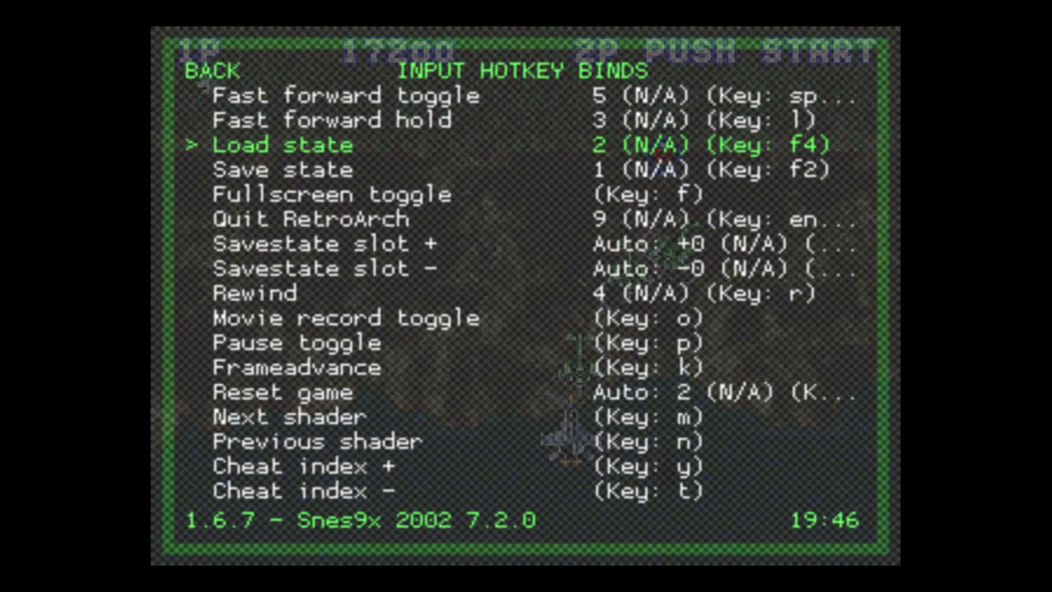
{"action": "key", "text": "Down"}
{"action": "key", "text": "Up"}
{"action": "key", "text": "Up"}
{"action": "key", "text": "Up"}
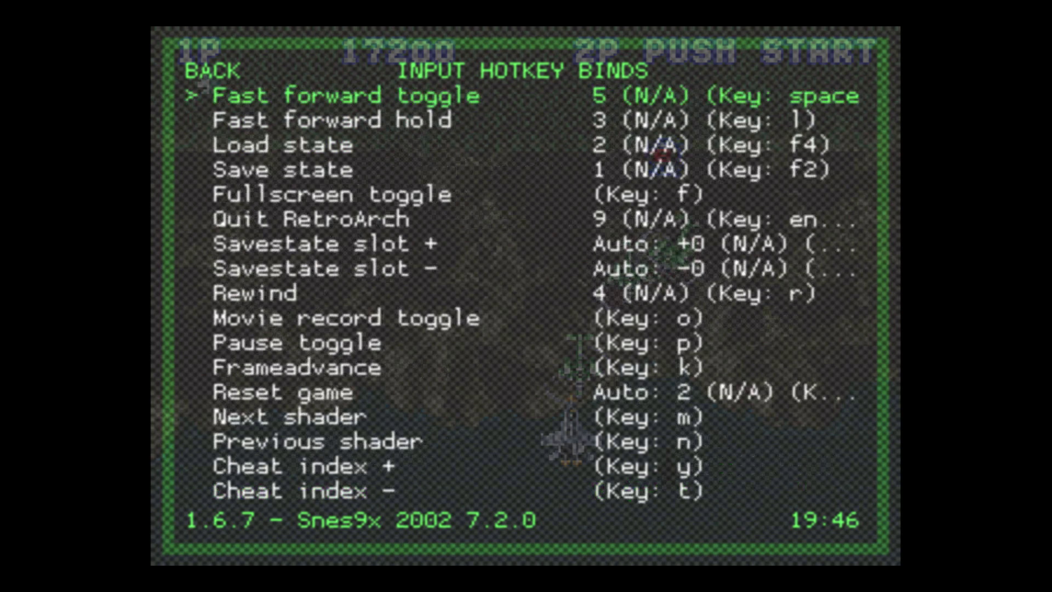
Step: Review the hotkey binds list with Rewind still on r, then return to Input settings
{"action": "key", "text": "Down"}
{"action": "key", "text": "Down"}
{"action": "key", "text": "Down"}
{"action": "key", "text": "Down"}
{"action": "key", "text": "Down"}
{"action": "key", "text": "Down"}
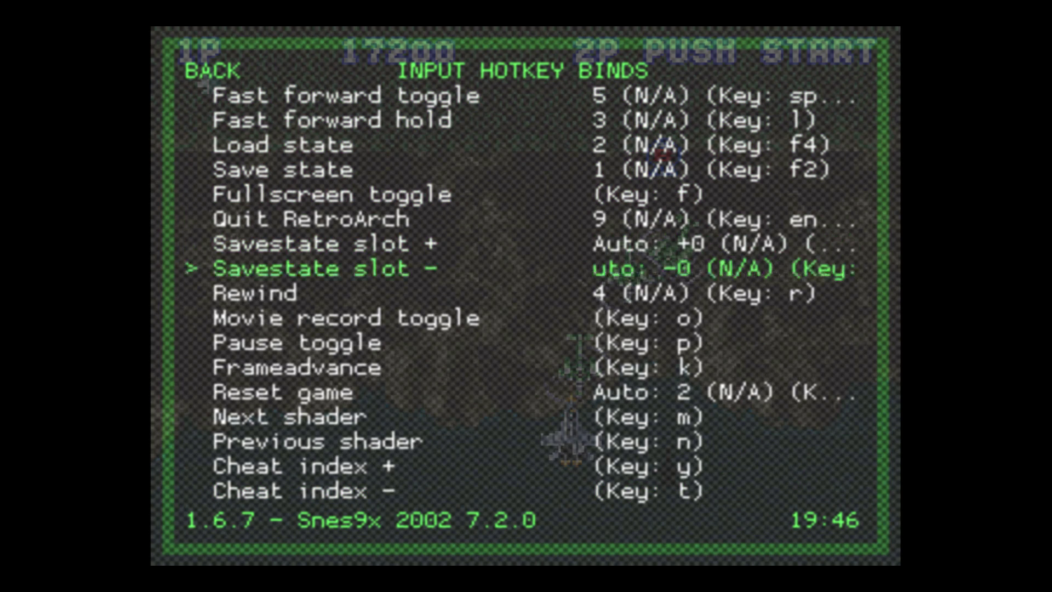
{"action": "key", "text": "Down"}
{"action": "key", "text": "Down"}
{"action": "key", "text": "Down"}
{"action": "key", "text": "Up"}
{"action": "key", "text": "Up"}
{"action": "key", "text": "Up"}
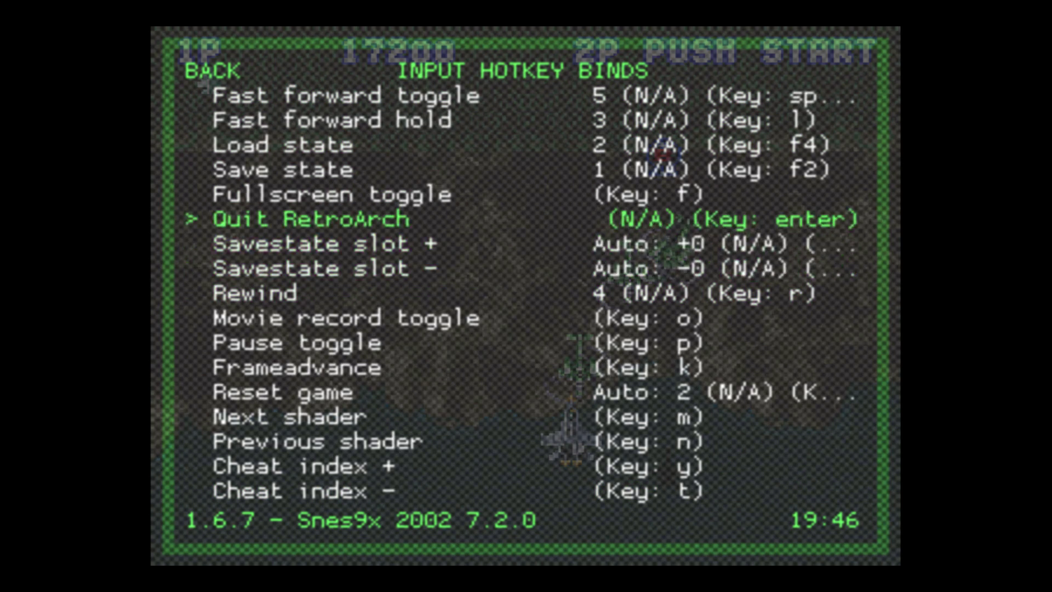
{"action": "key", "text": "Down"}
{"action": "key", "text": "Down"}
{"action": "key", "text": "Down"}
{"action": "key", "text": "Down"}
{"action": "key", "text": "Down"}
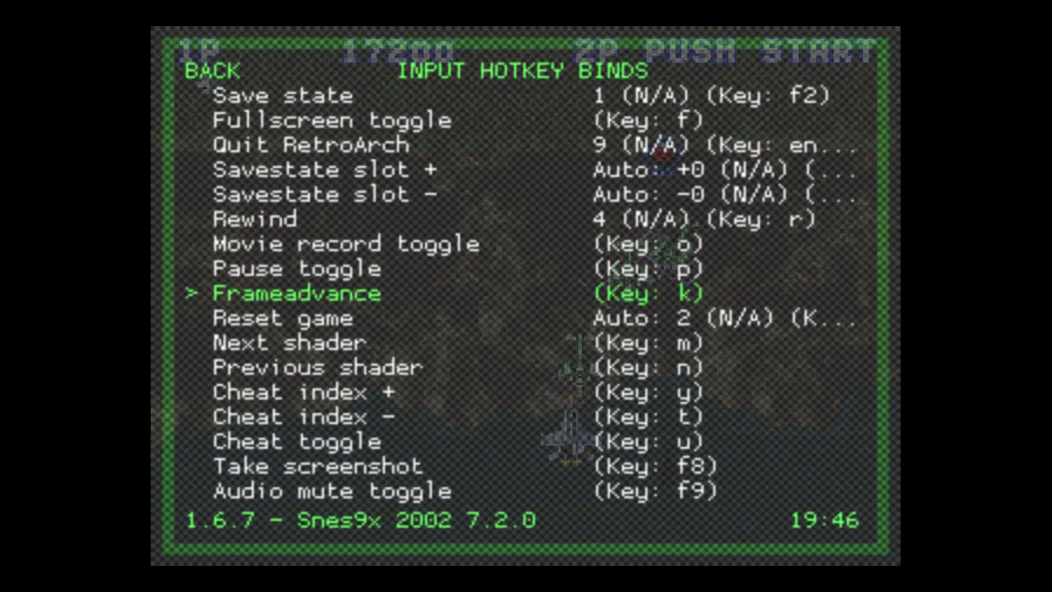
{"action": "key", "text": "Down"}
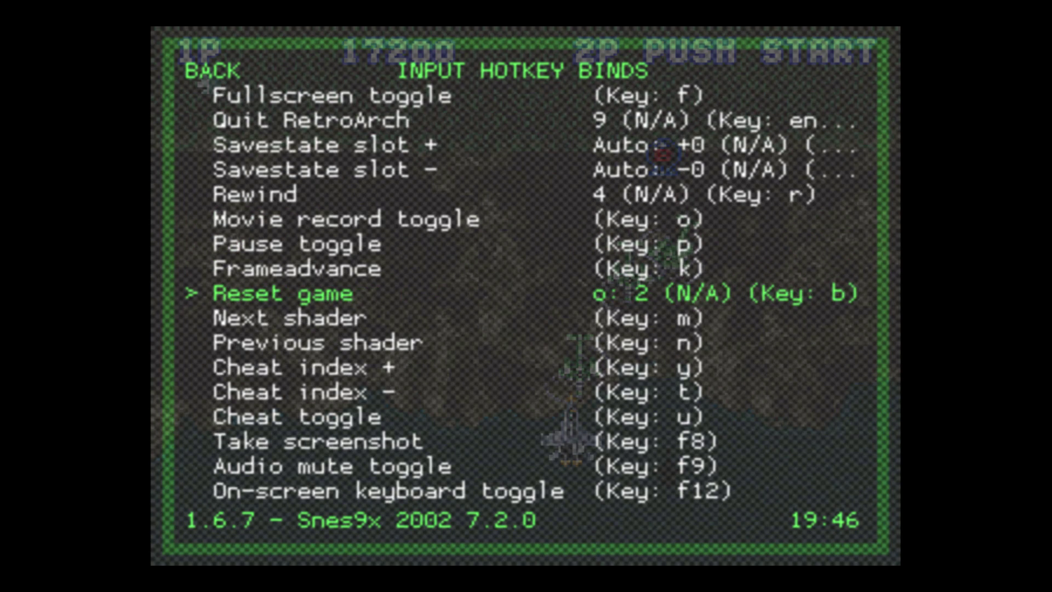
{"action": "key", "text": "Down"}
{"action": "key", "text": "Down"}
{"action": "key", "text": "Down"}
{"action": "key", "text": "Down"}
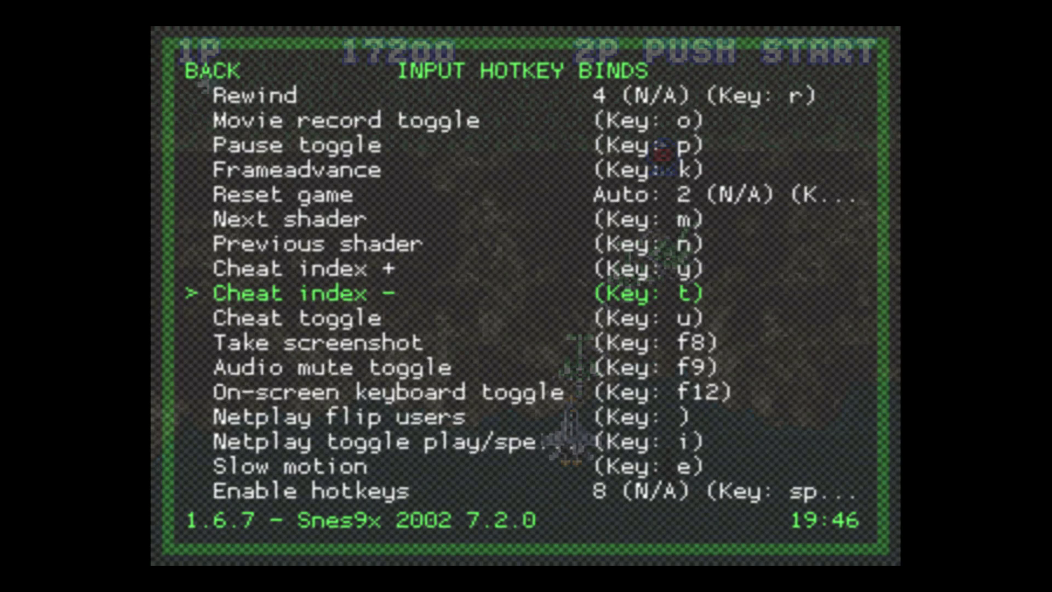
{"action": "key", "text": "Up"}
{"action": "key", "text": "Up"}
{"action": "key", "text": "Up"}
{"action": "key", "text": "Up"}
{"action": "key", "text": "Up"}
{"action": "key", "text": "Up"}
{"action": "key", "text": "Up"}
{"action": "key", "text": "Up"}
{"action": "key", "text": "Up"}
{"action": "key", "text": "Up"}
{"action": "key", "text": "Up"}
{"action": "key", "text": "Up"}
{"action": "key", "text": "Up"}
{"action": "key", "text": "Up"}
{"action": "key", "text": "Up"}
{"action": "key", "text": "Up"}
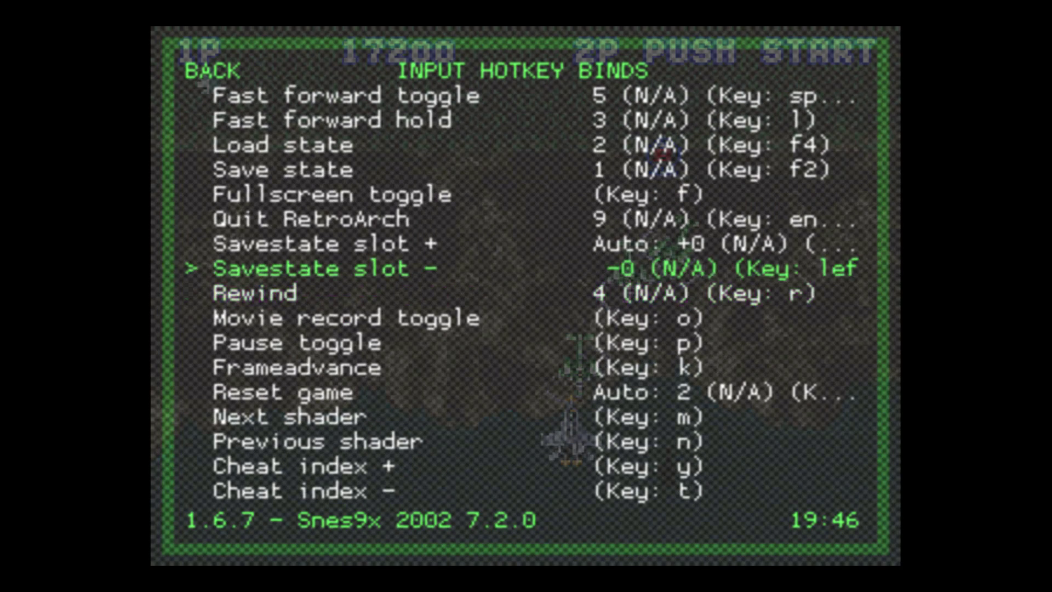
{"action": "key", "text": "BackSpace"}
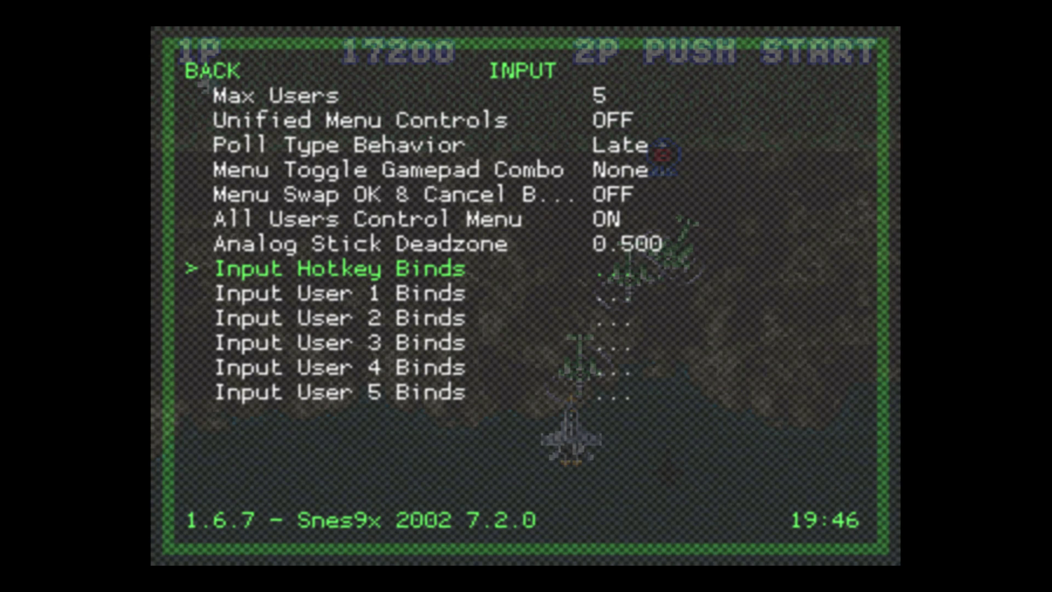
Step: Check in Frame Throttle > Rewind that Rewind Enable is ON with granularity 2
{"action": "key", "text": "BackSpace"}
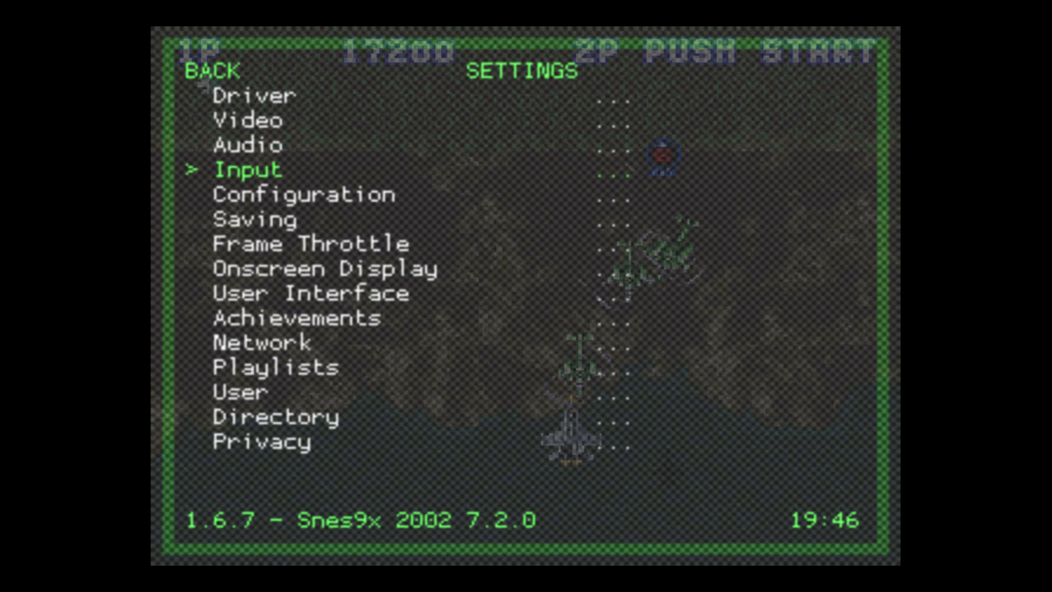
{"action": "key", "text": "Down"}
{"action": "key", "text": "Down"}
{"action": "key", "text": "Down"}
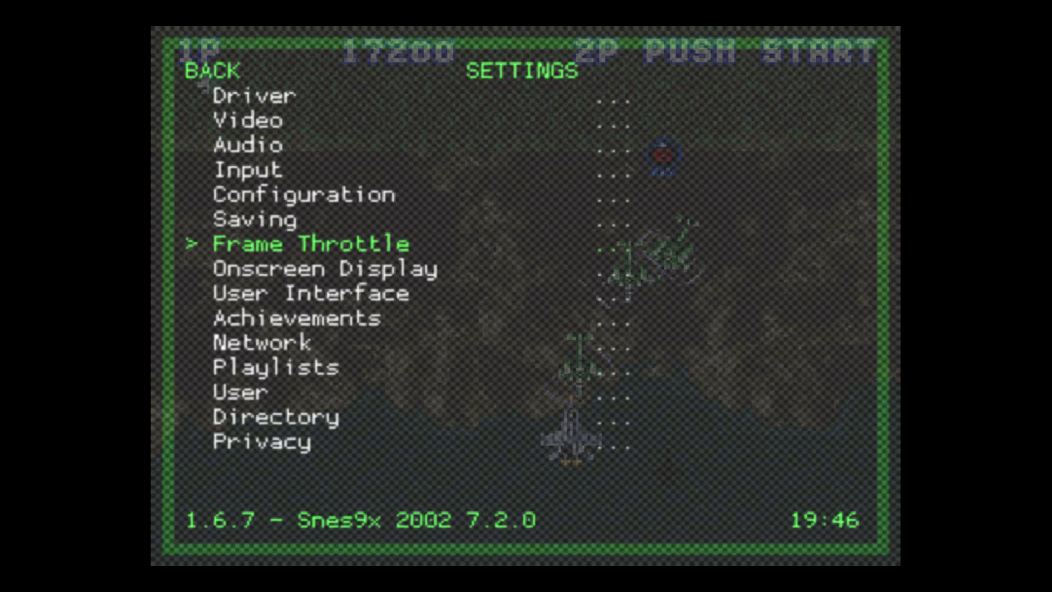
{"action": "key", "text": "Return"}
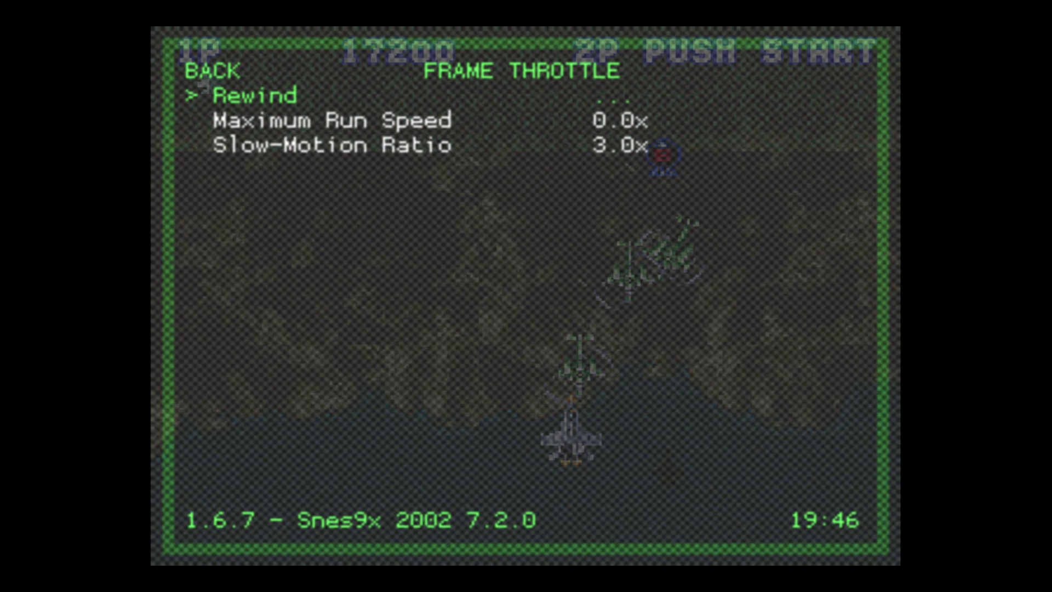
{"action": "key", "text": "Return"}
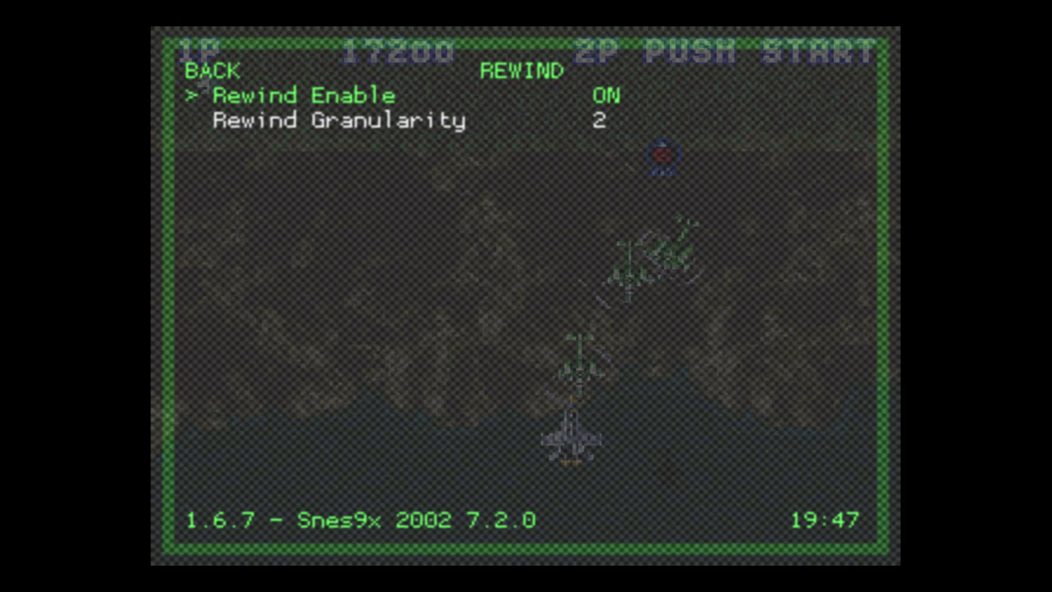
{"action": "key", "text": "BackSpace"}
Step: Look over the Frame Throttle options, such as Slow-Motion Ratio 3.0x, then leave the page
{"action": "key", "text": "Down"}
{"action": "key", "text": "Down"}
{"action": "key", "text": "Up"}
{"action": "key", "text": "Up"}
{"action": "key", "text": "Down"}
{"action": "key", "text": "Up"}
{"action": "key", "text": "Down"}
{"action": "key", "text": "Down"}
{"action": "key", "text": "Up"}
{"action": "key", "text": "Up"}
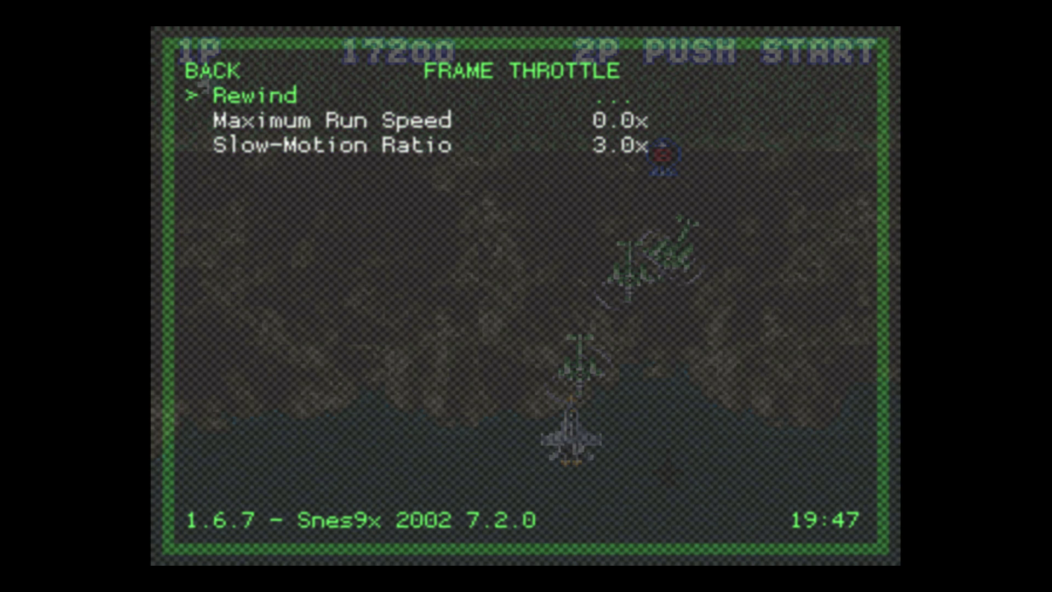
{"action": "key", "text": "BackSpace"}
Step: Look through the configuration and saving settings before saving
{"action": "key", "text": "Up"}
{"action": "key", "text": "Up"}
{"action": "key", "text": "Up"}
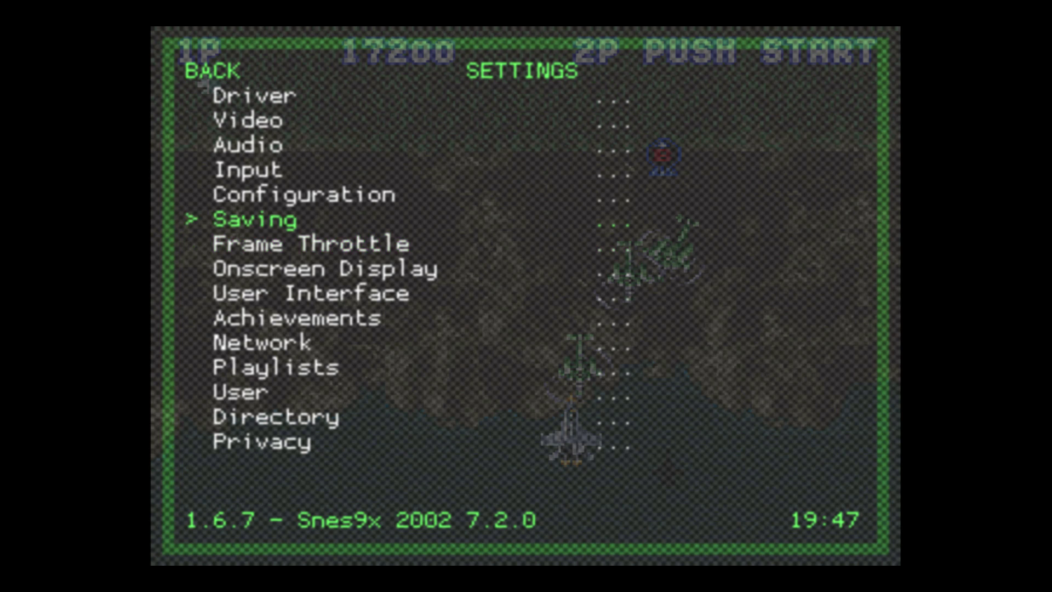
{"action": "key", "text": "Down"}
{"action": "key", "text": "Down"}
{"action": "key", "text": "Up"}
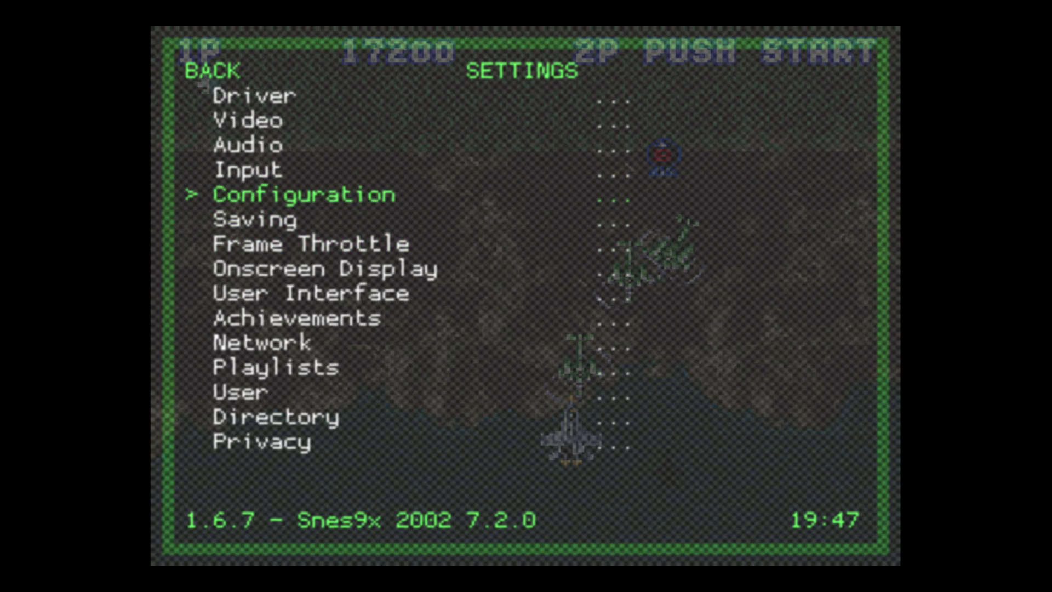
{"action": "key", "text": "Return"}
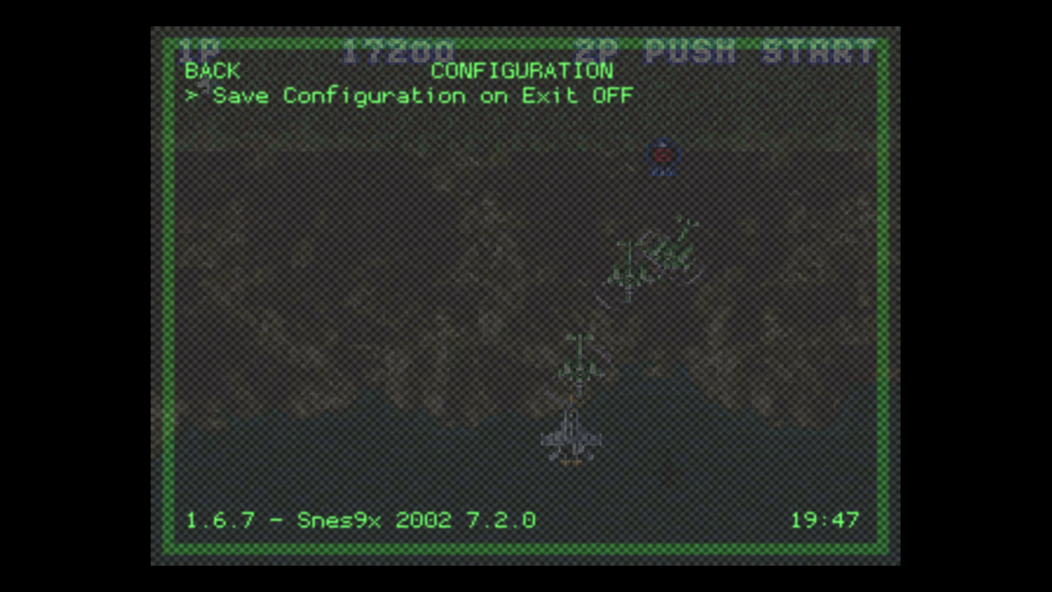
{"action": "key", "text": "BackSpace"}
{"action": "key", "text": "Down"}
{"action": "key", "text": "Return"}
{"action": "key", "text": "BackSpace"}
{"action": "key", "text": "BackSpace"}
Step: Save the current configuration to retroarch.cfg from Configurations and return to Main Menu
{"action": "key", "text": "Down"}
{"action": "key", "text": "Down"}
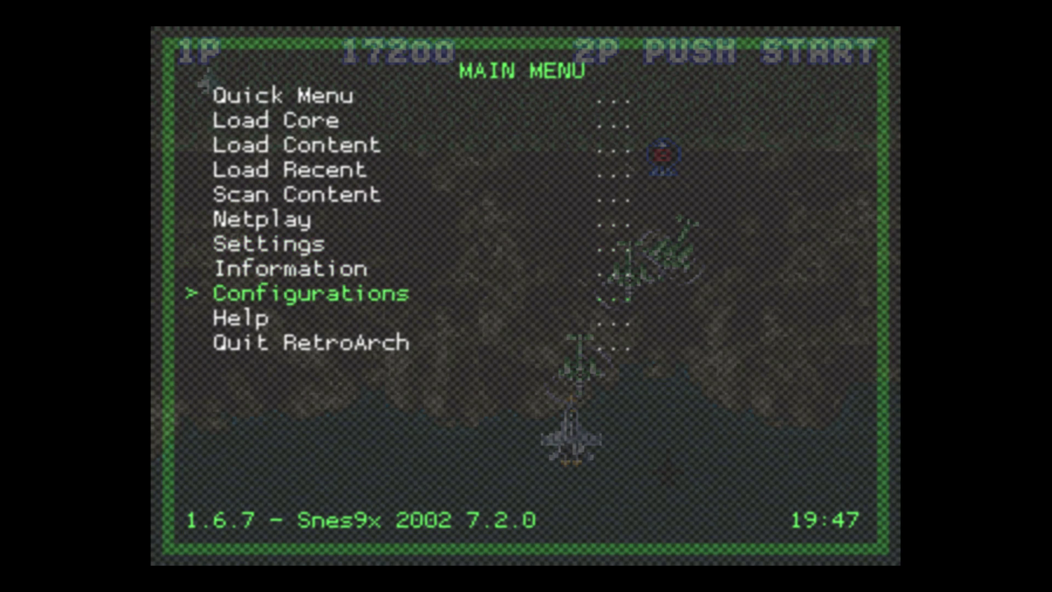
{"action": "key", "text": "Return"}
{"action": "key", "text": "Down"}
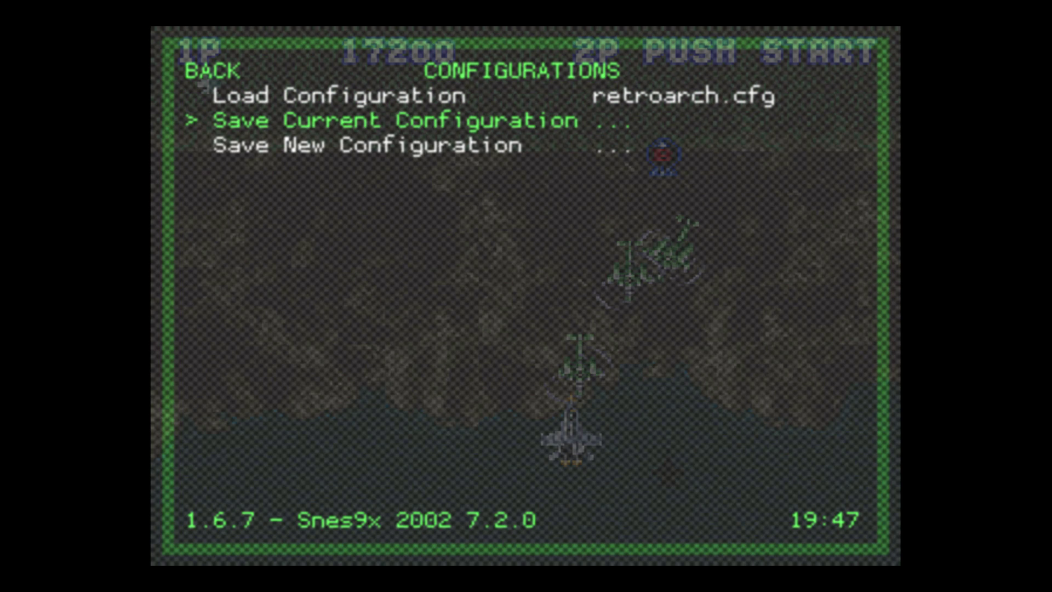
{"action": "key", "text": "Return"}
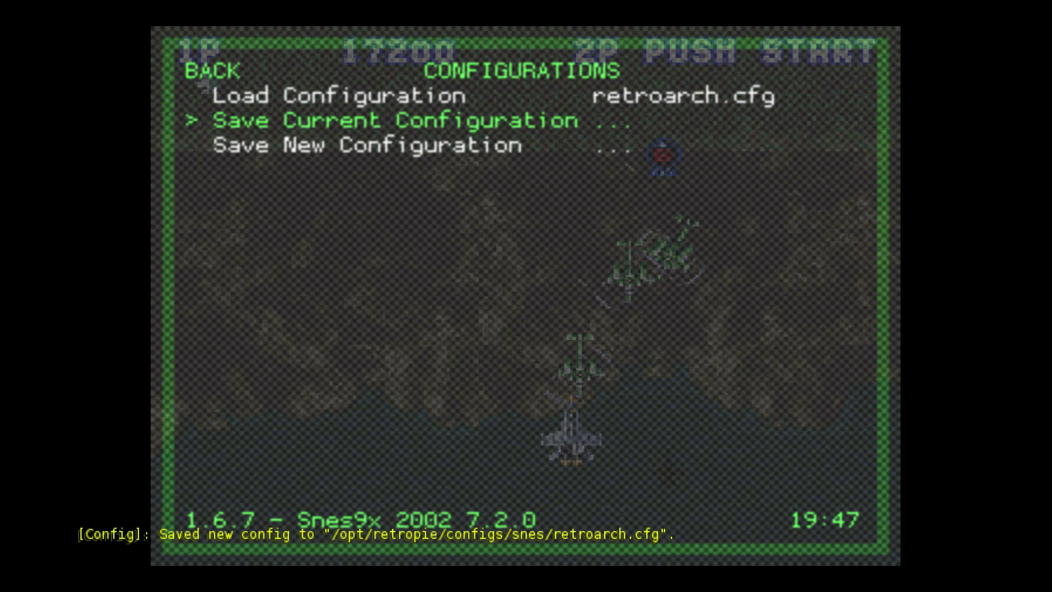
{"action": "key", "text": "BackSpace"}
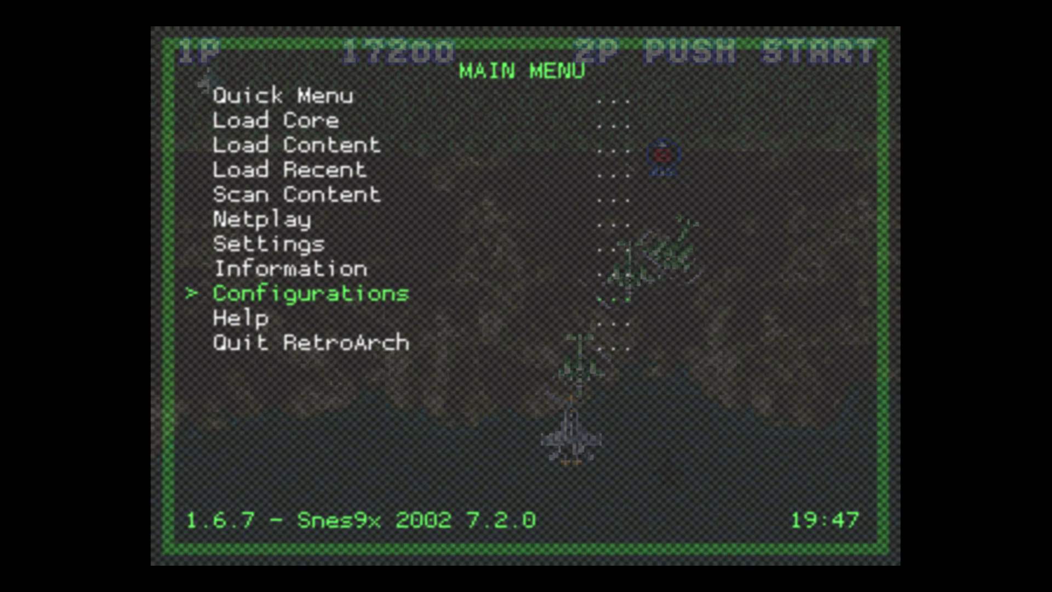
Step: Browse the Main Menu and Settings list, then return to the Main Menu
{"action": "key", "text": "Up"}
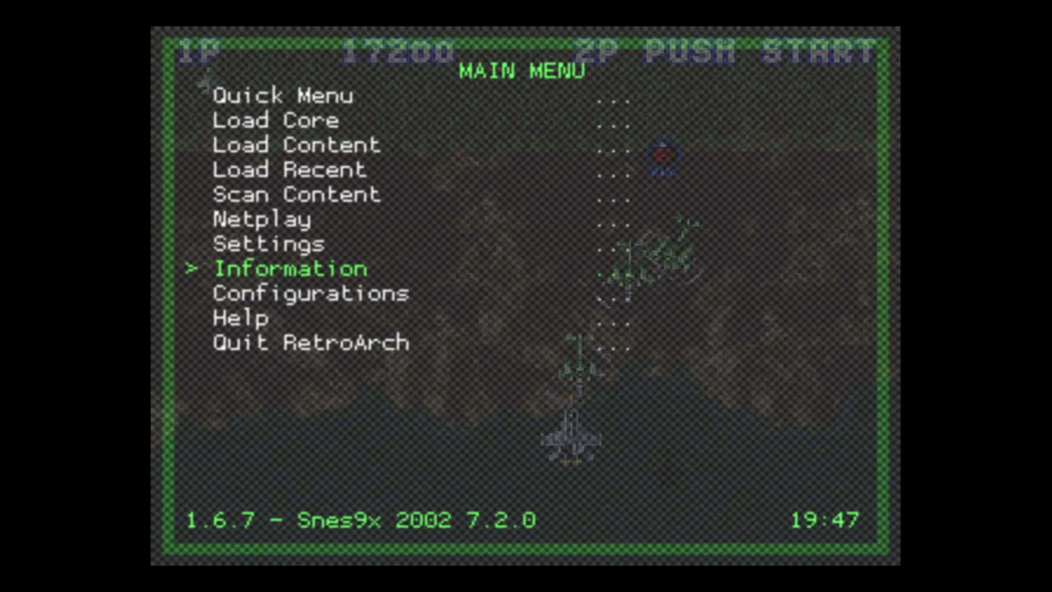
{"action": "key", "text": "Up"}
{"action": "key", "text": "Up"}
{"action": "key", "text": "Up"}
{"action": "key", "text": "Down"}
{"action": "key", "text": "Down"}
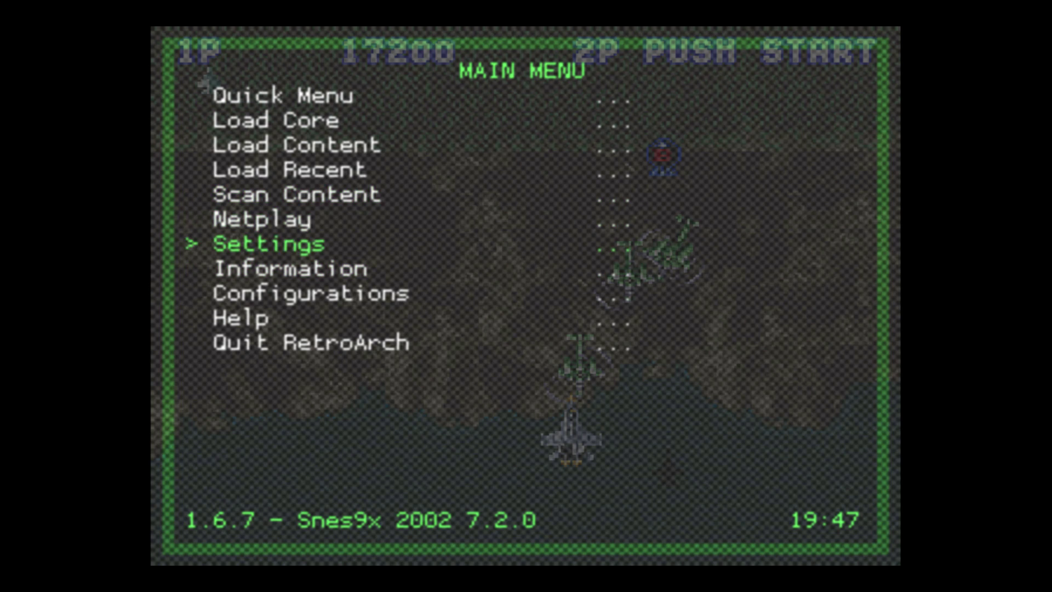
{"action": "key", "text": "Return"}
{"action": "key", "text": "Down"}
{"action": "key", "text": "Down"}
{"action": "key", "text": "Down"}
{"action": "key", "text": "Down"}
{"action": "key", "text": "Down"}
{"action": "key", "text": "Down"}
{"action": "key", "text": "Down"}
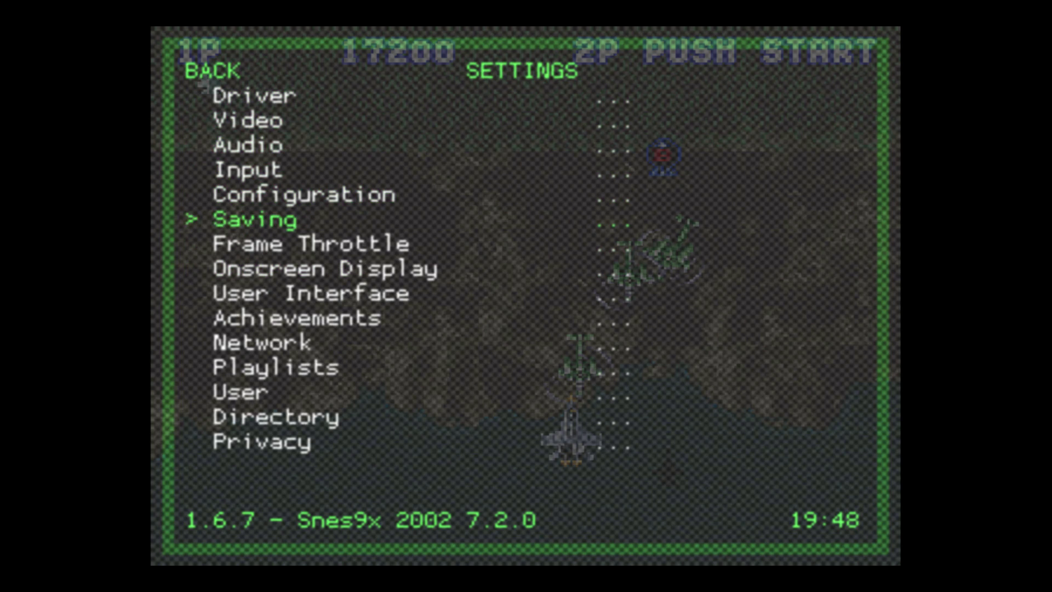
{"action": "key", "text": "Up"}
{"action": "key", "text": "Up"}
{"action": "key", "text": "Up"}
{"action": "key", "text": "Up"}
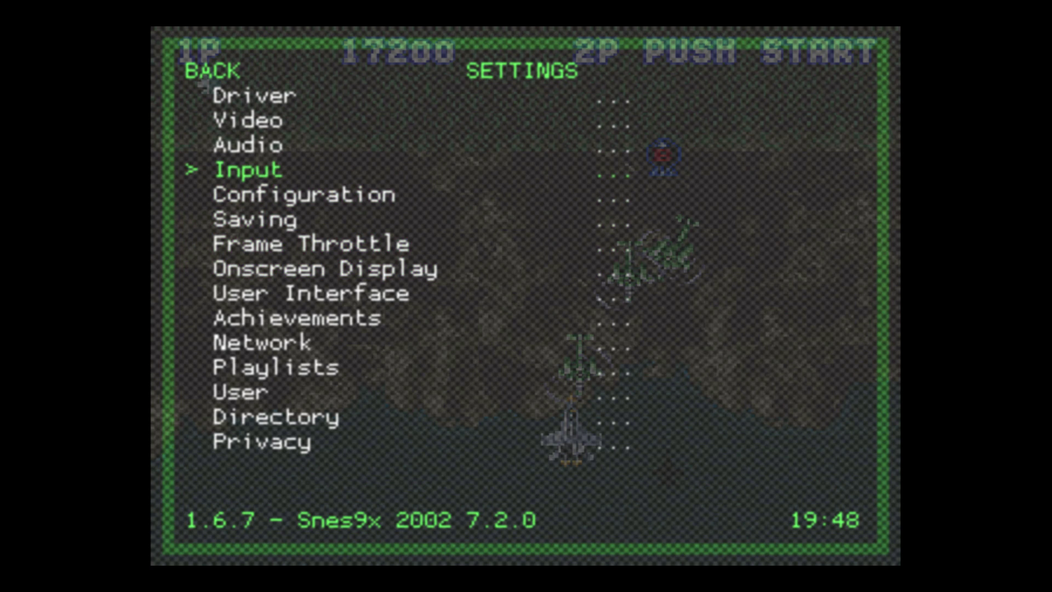
{"action": "key", "text": "BackSpace"}
Step: Resume the SNES shooter from the Quick Menu and rewind gameplay with r
{"action": "key", "text": "Up"}
{"action": "key", "text": "Up"}
{"action": "key", "text": "Up"}
{"action": "key", "text": "Up"}
{"action": "key", "text": "Up"}
{"action": "key", "text": "Up"}
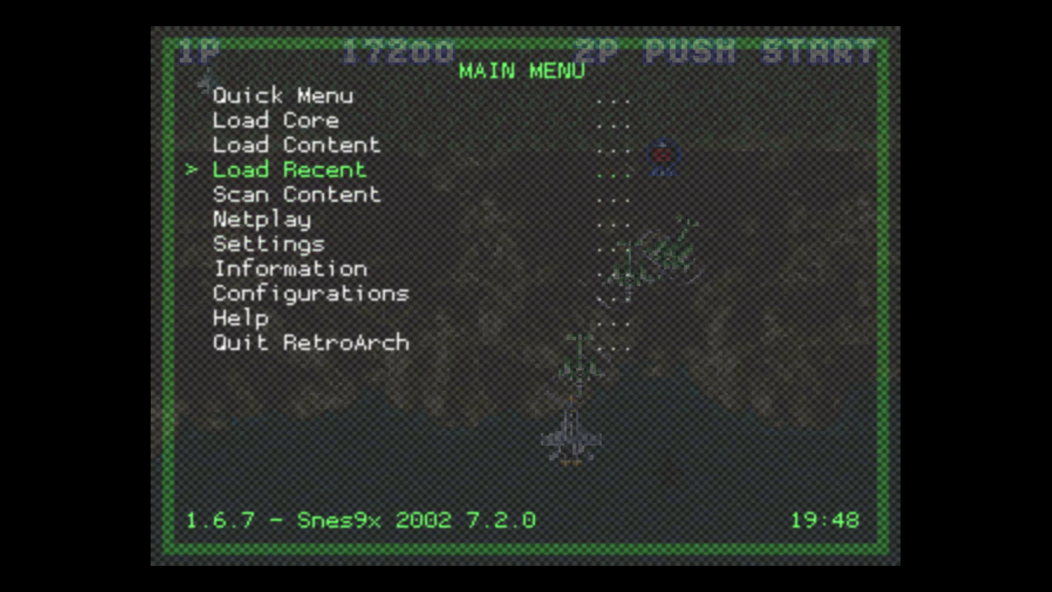
{"action": "key", "text": "Return"}
{"action": "key", "text": "Return"}
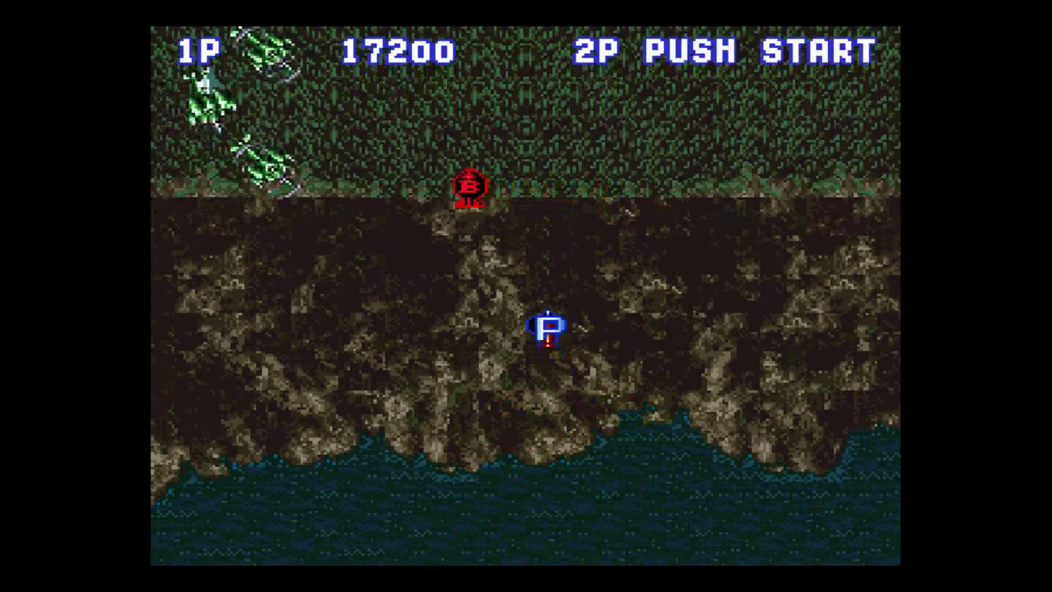
{"action": "key", "text": "r"}
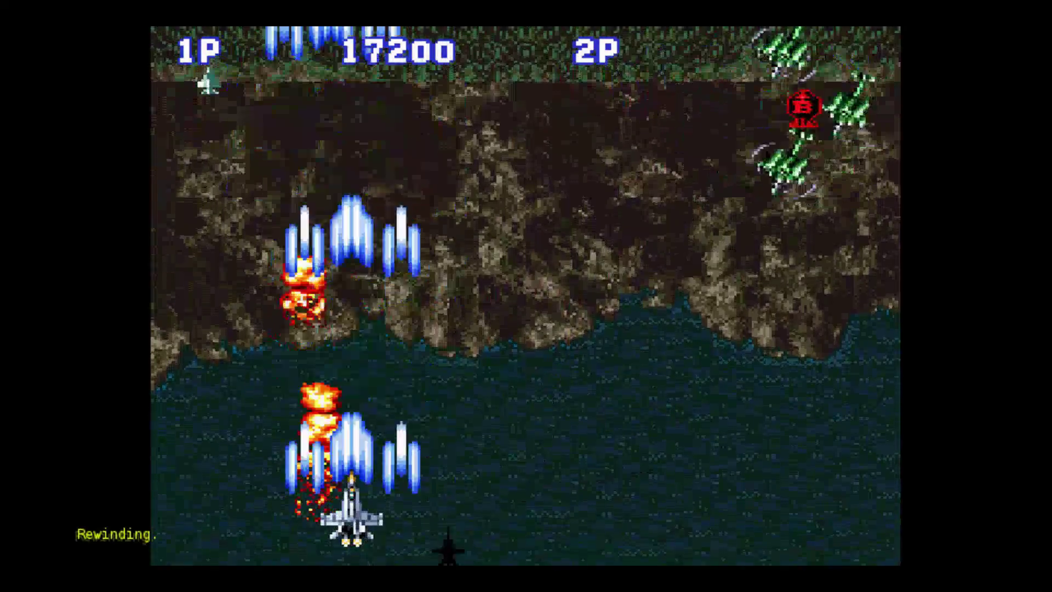